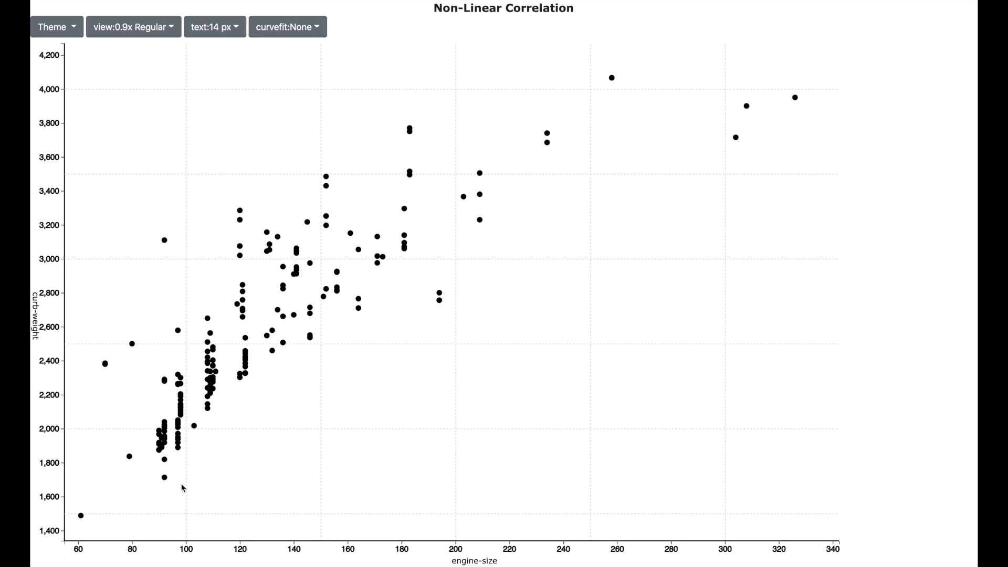
- Try a Linear curve fit, then switch the curve fit to third_degree_parabolic
click(317, 28)
click(298, 71)
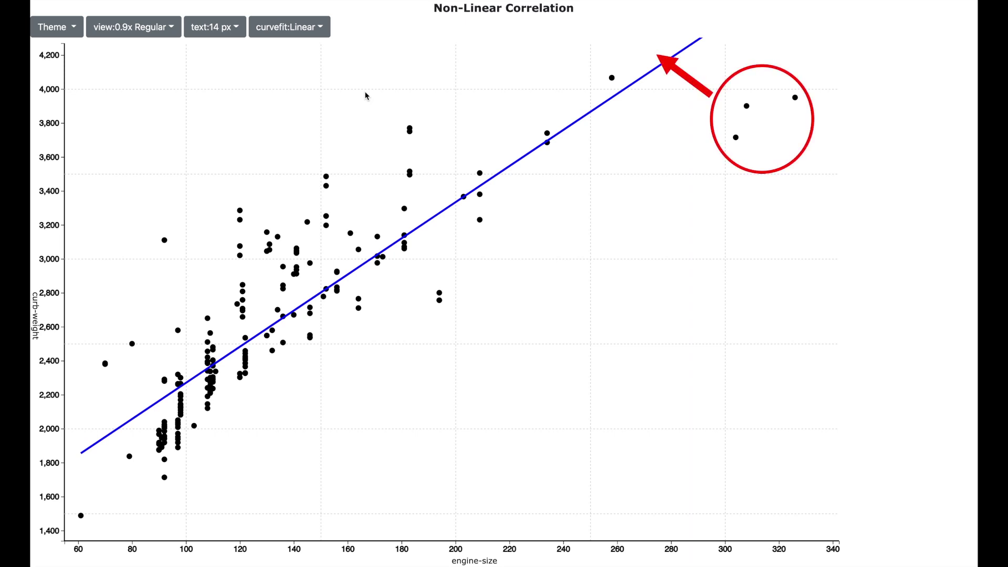
click(290, 27)
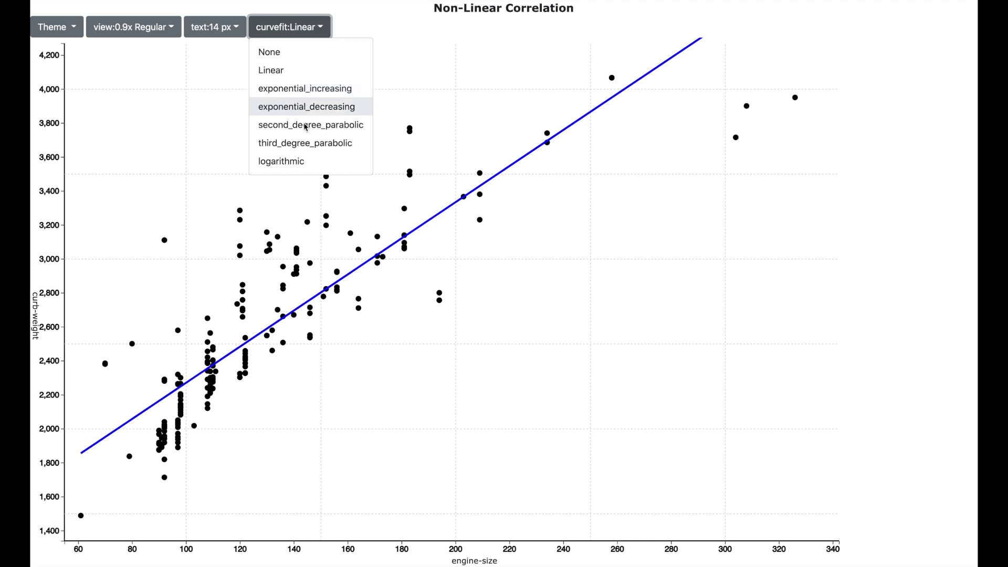
click(309, 143)
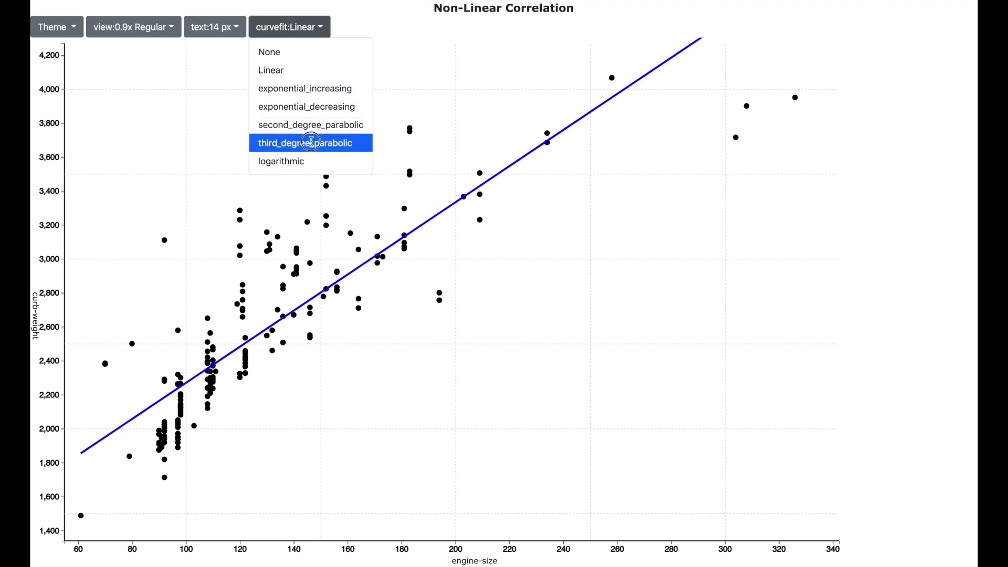
click(310, 143)
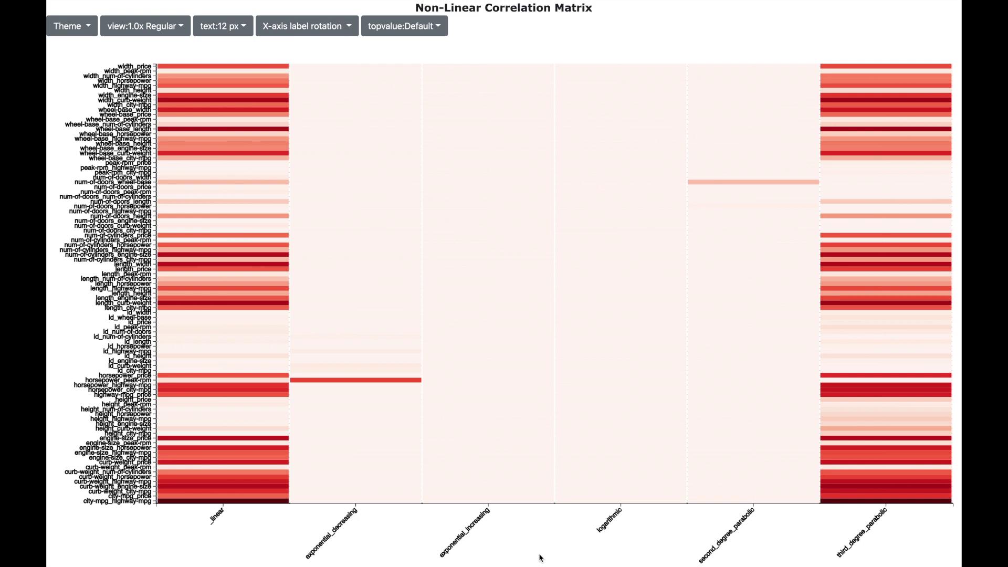
- Show the matrix scoring every column pair against all six fit types and open the top-values list
click(404, 26)
- Keep only the Top 50 values in the matrix and recolour it with Dark Cool
click(388, 119)
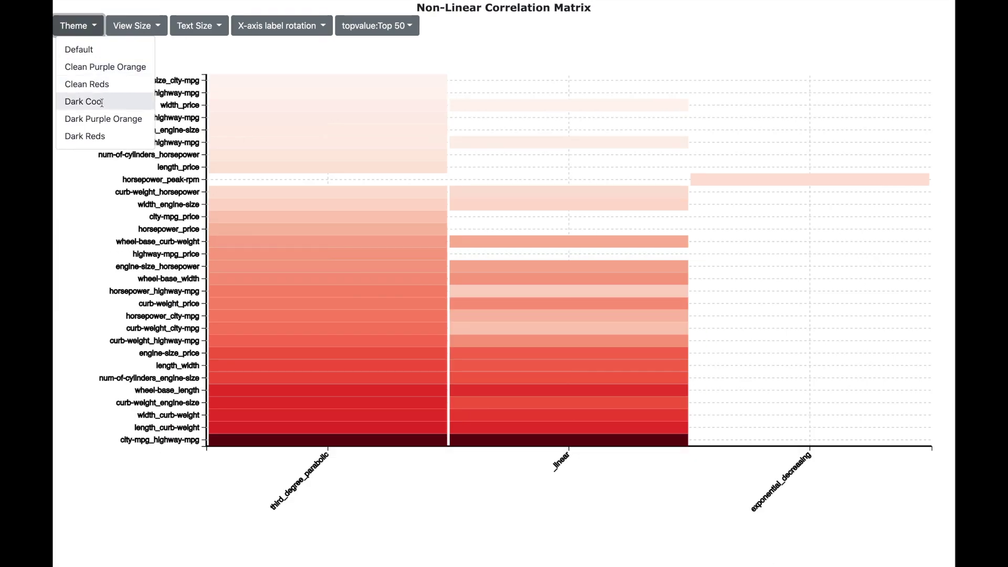
click(103, 101)
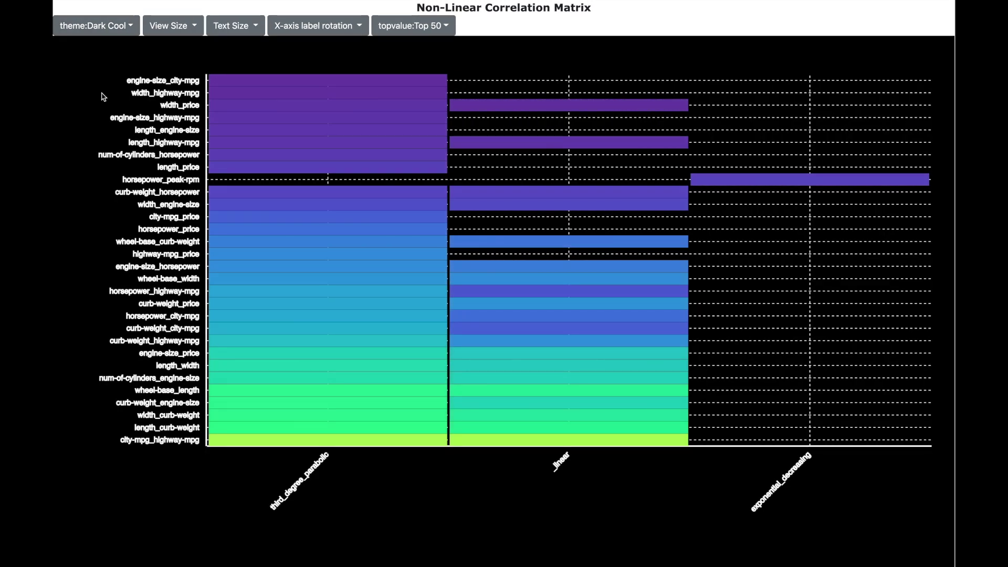
- Try the Dark Purple Orange theme on the matrix, then settle on Dark Reds
click(96, 26)
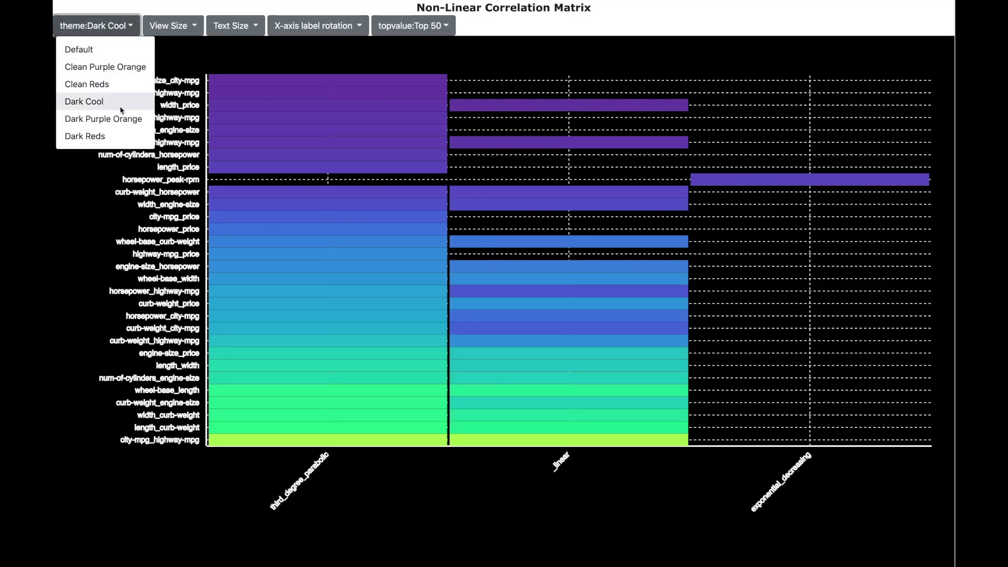
click(103, 118)
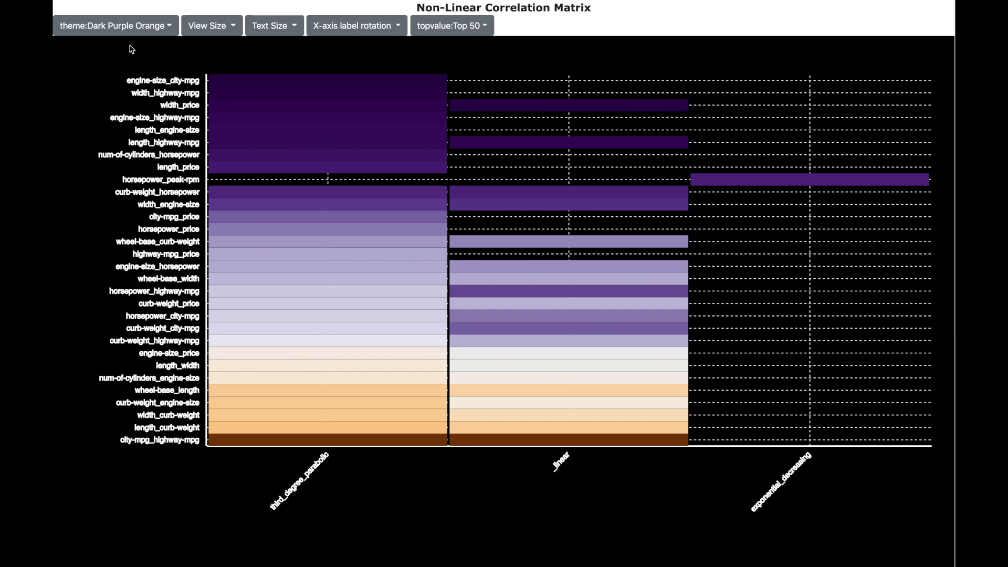
click(134, 29)
click(86, 136)
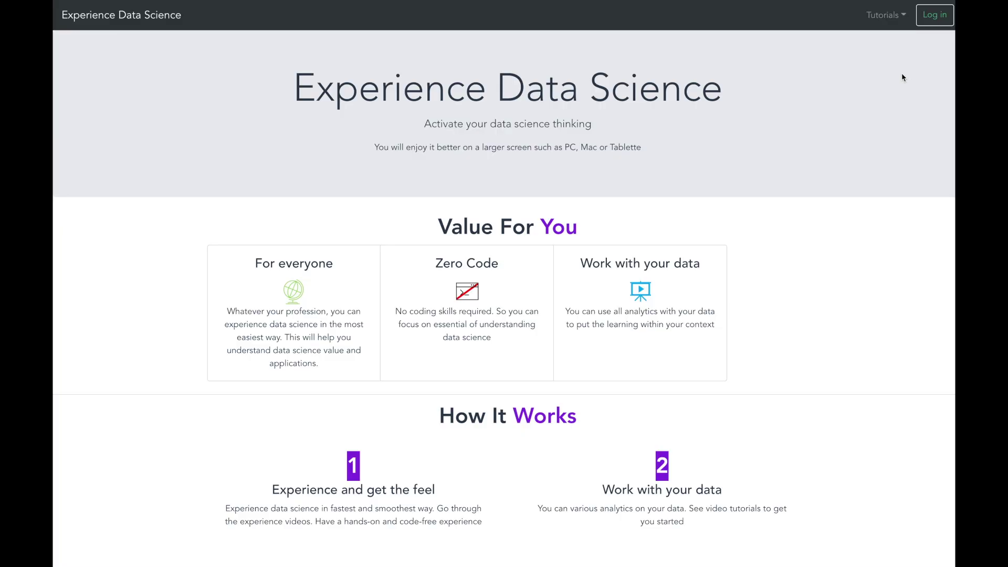
- Log in with Google and open the Non Linear Correlation experience
click(934, 15)
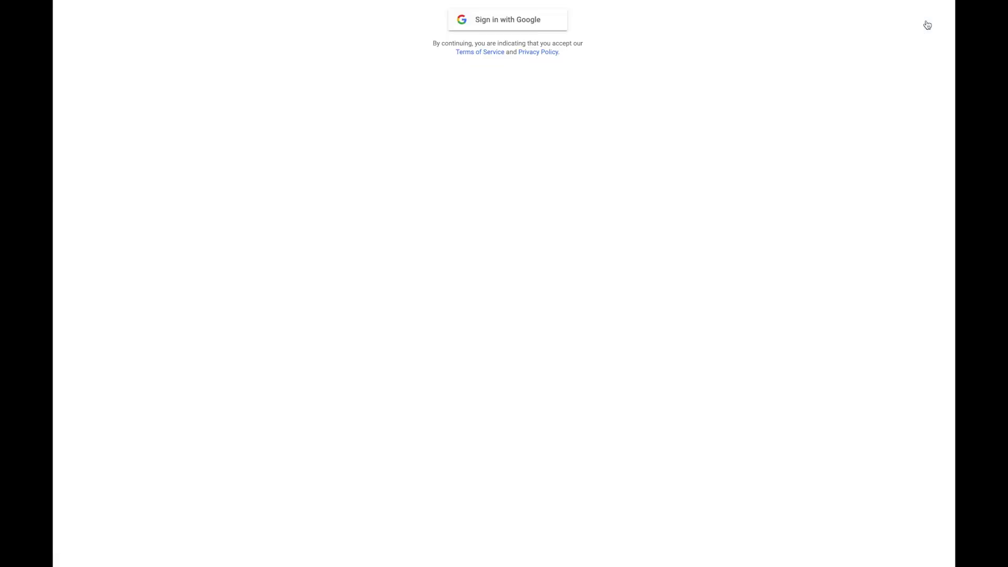
click(544, 19)
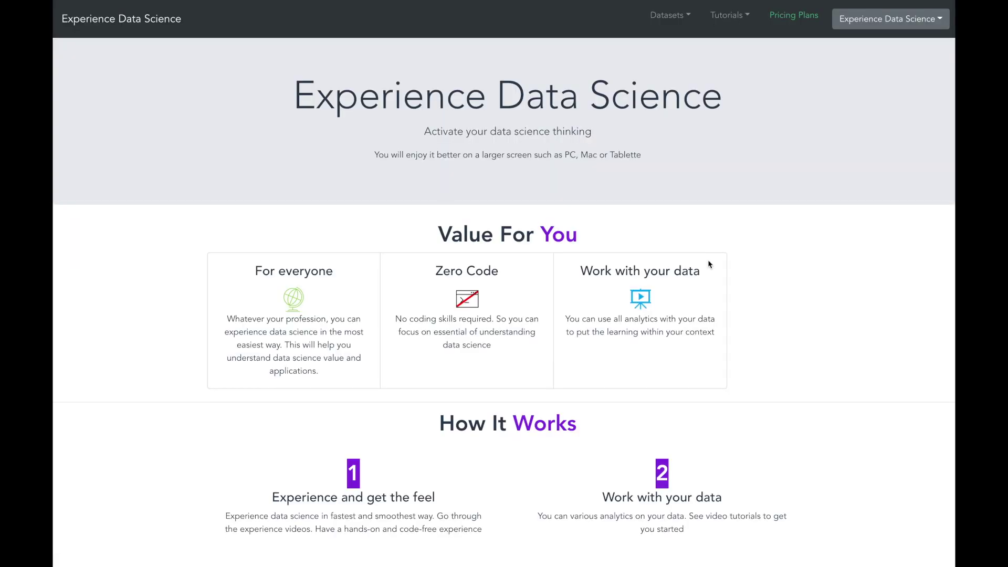
scroll(709, 259, down, 4)
scroll(708, 260, down, 4)
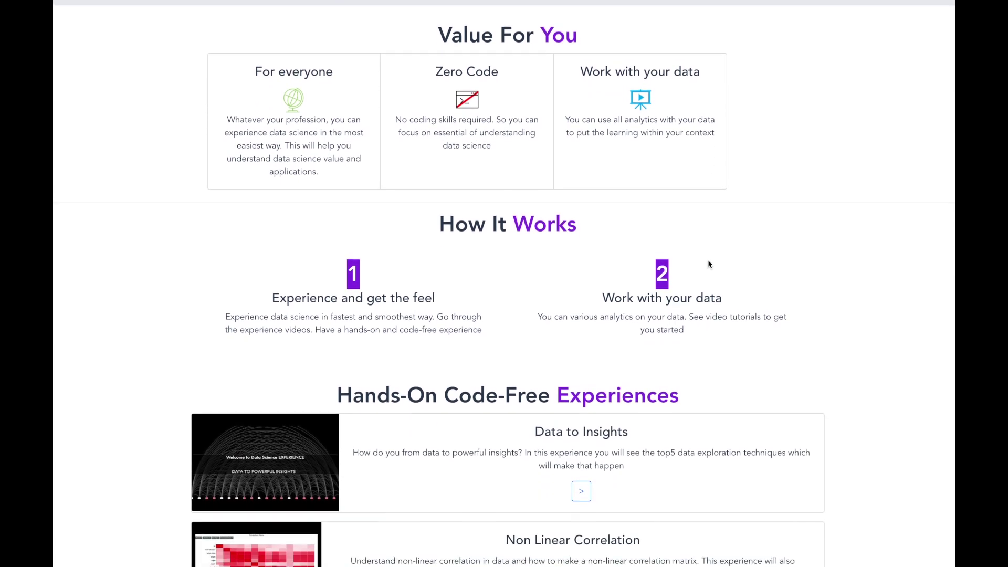
scroll(708, 260, down, 1)
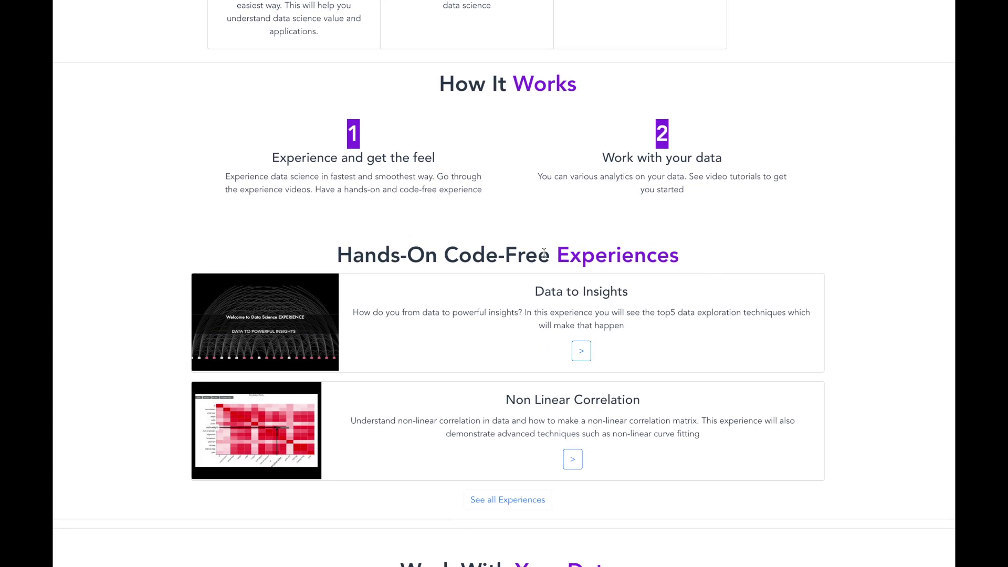
scroll(543, 254, down, 1)
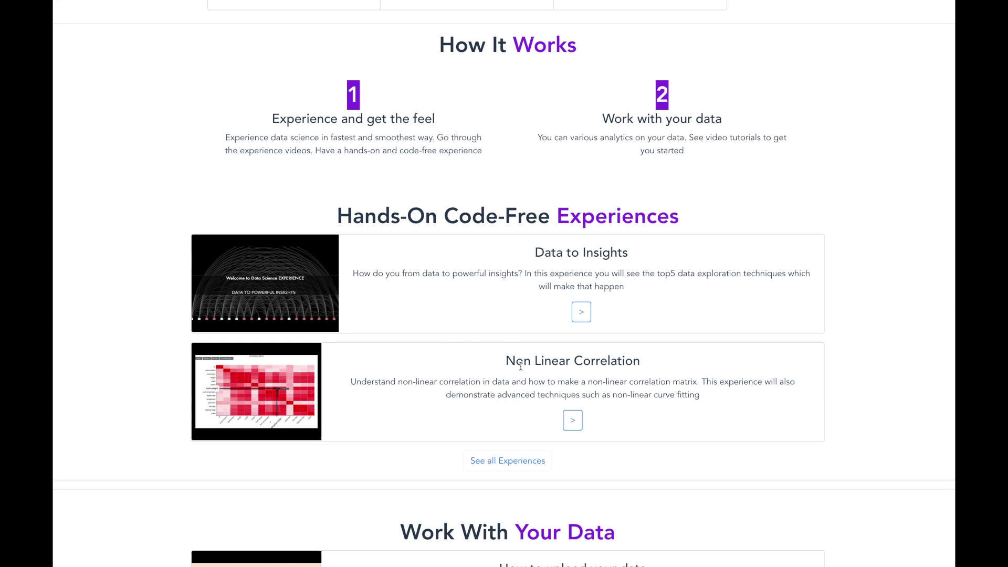
click(573, 420)
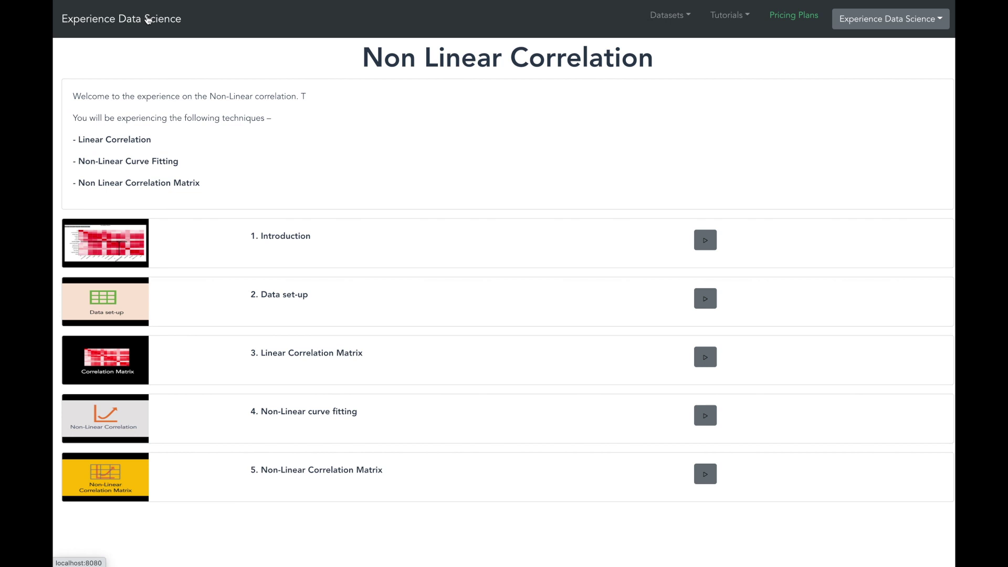
- Use the Experience Data Science brand link to leave the Non Linear Correlation tutorial
click(147, 19)
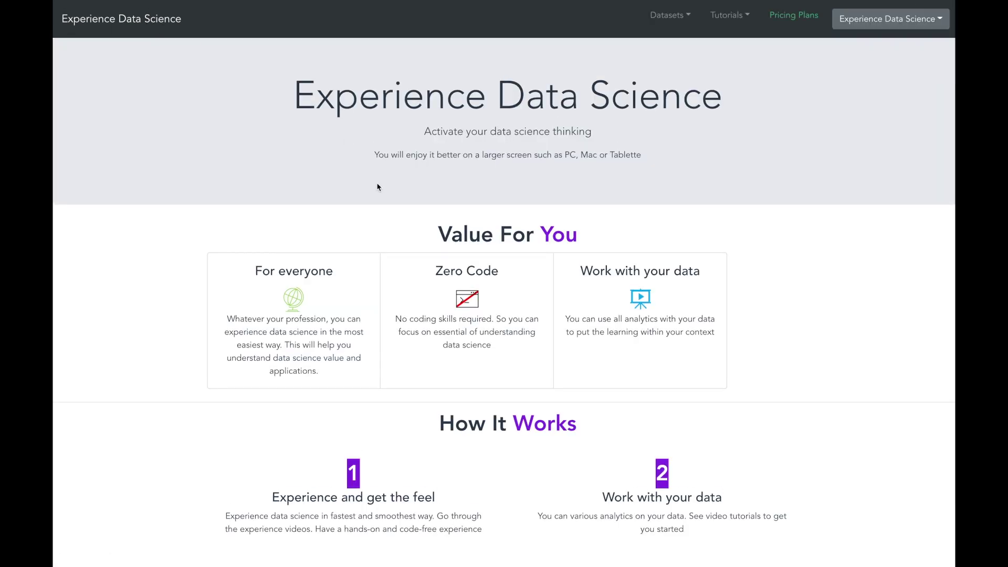
scroll(377, 187, down, 5)
scroll(378, 187, down, 5)
scroll(378, 187, down, 3)
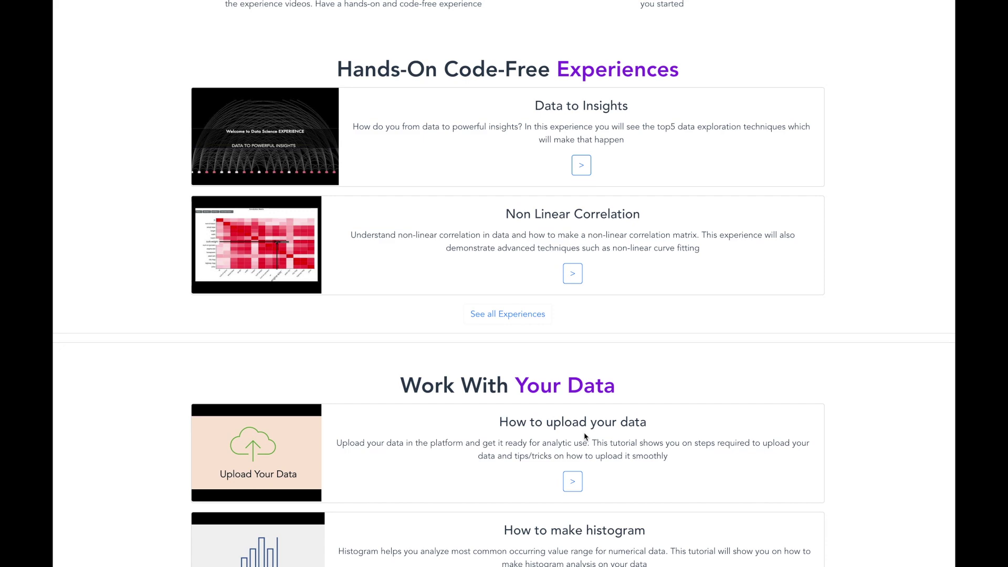
scroll(583, 432, up, 10)
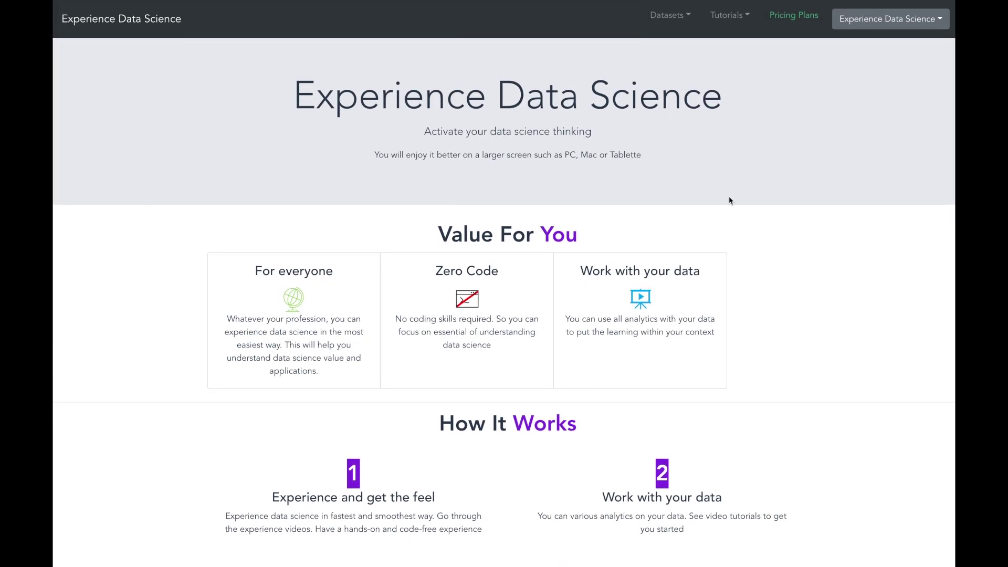
- From the Datasets menu, go to the Play Datasets page
click(671, 15)
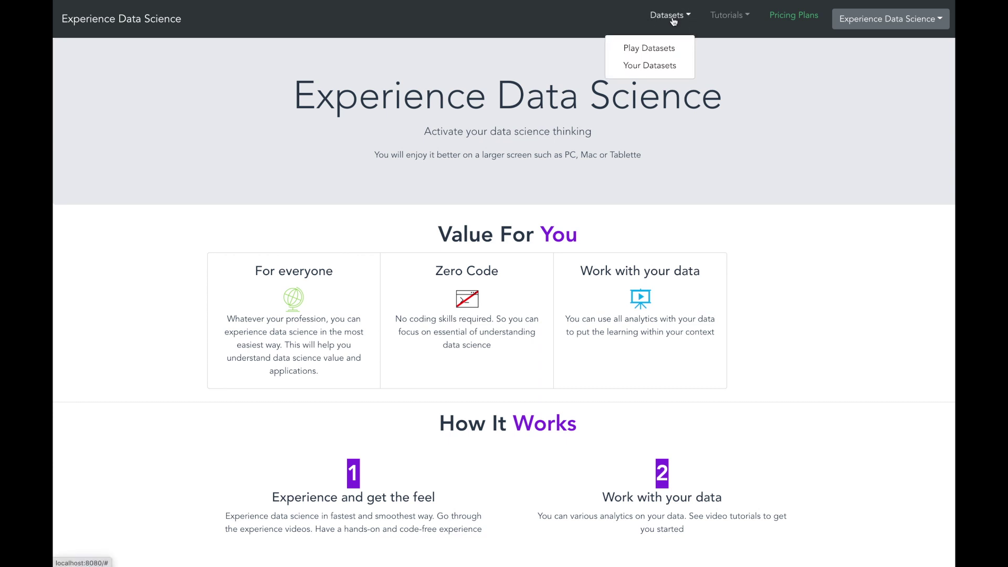
click(649, 48)
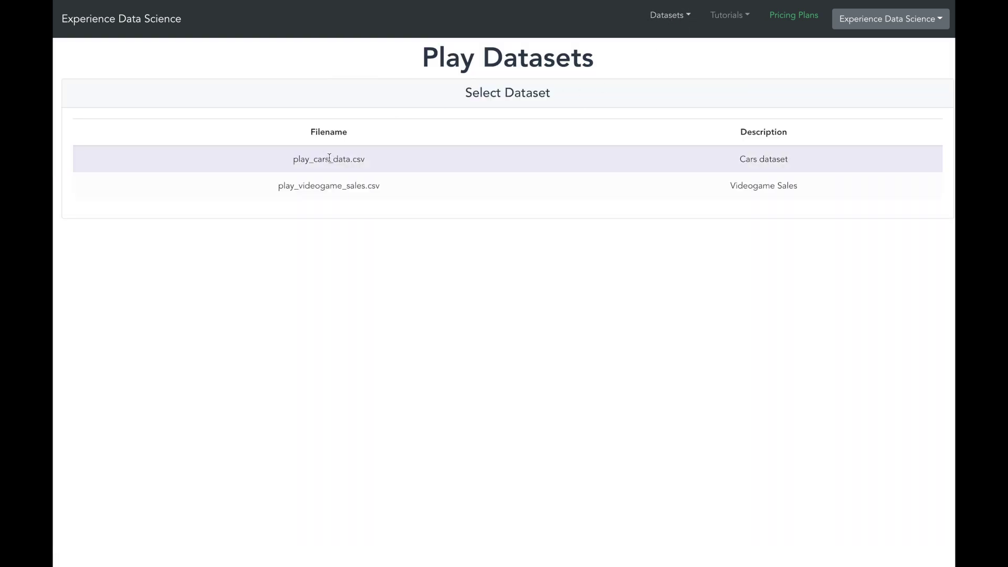
- Copy play_cars_data.csv to Your Data, then select the copied cars dataset from Your Datasets
click(359, 161)
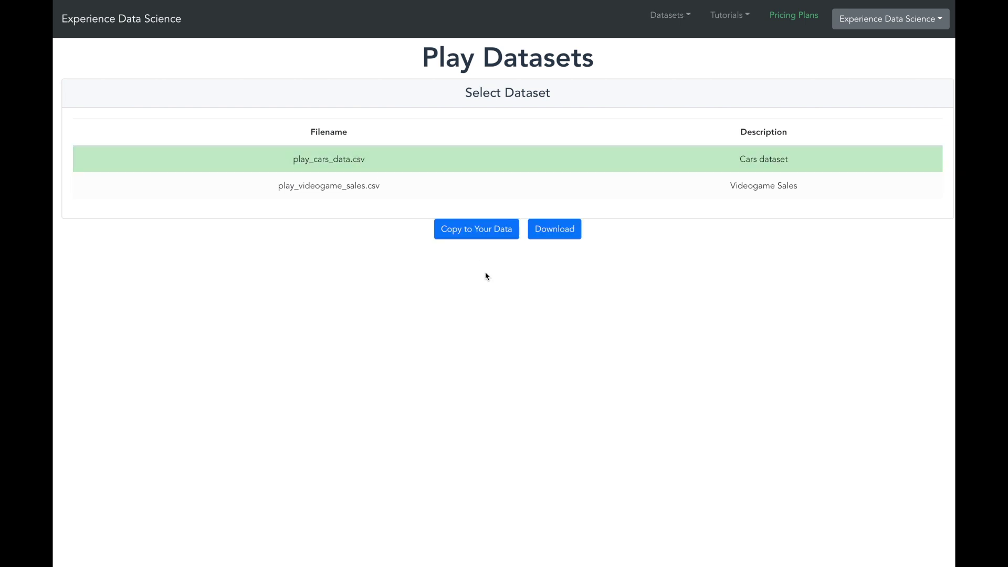
click(475, 234)
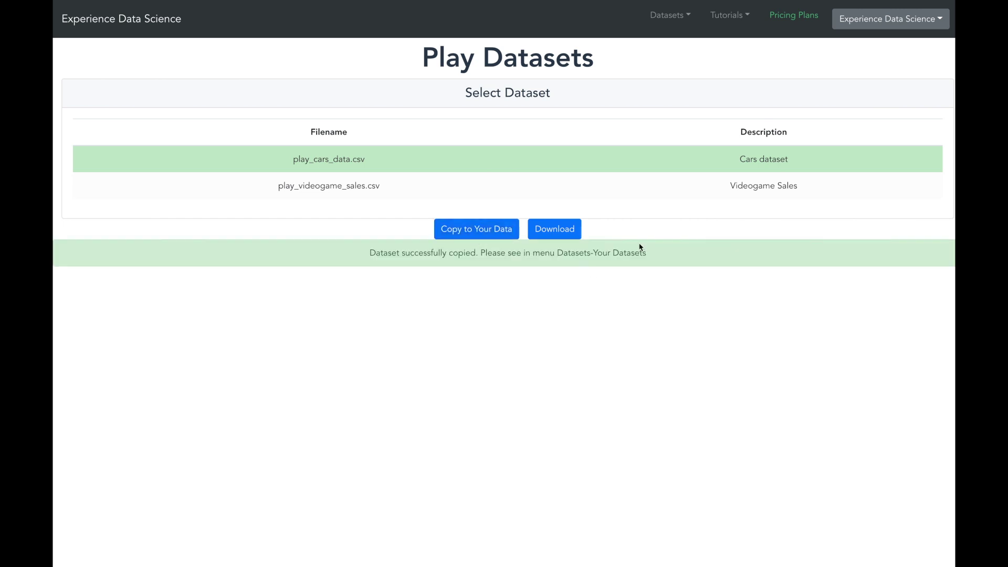
click(671, 16)
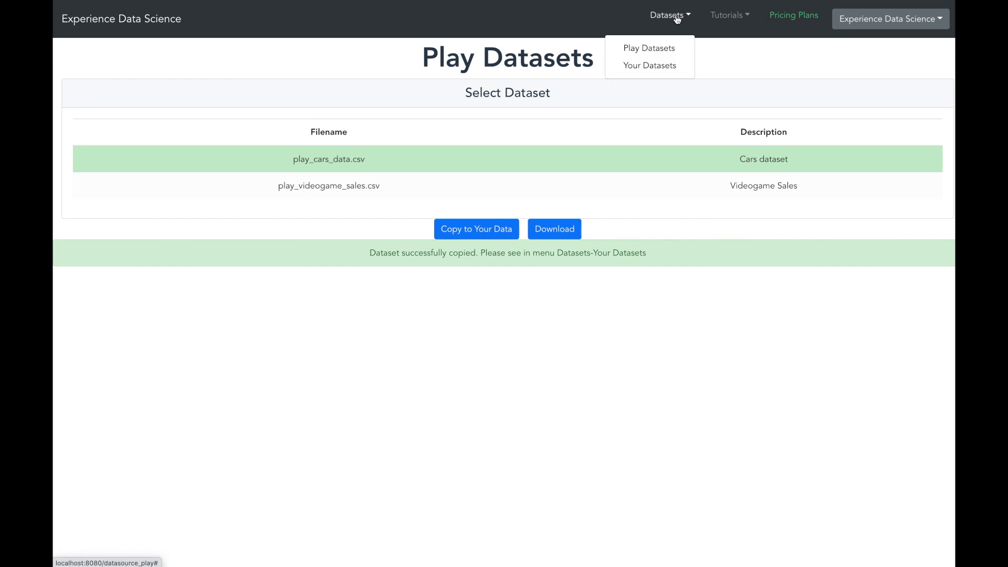
click(649, 66)
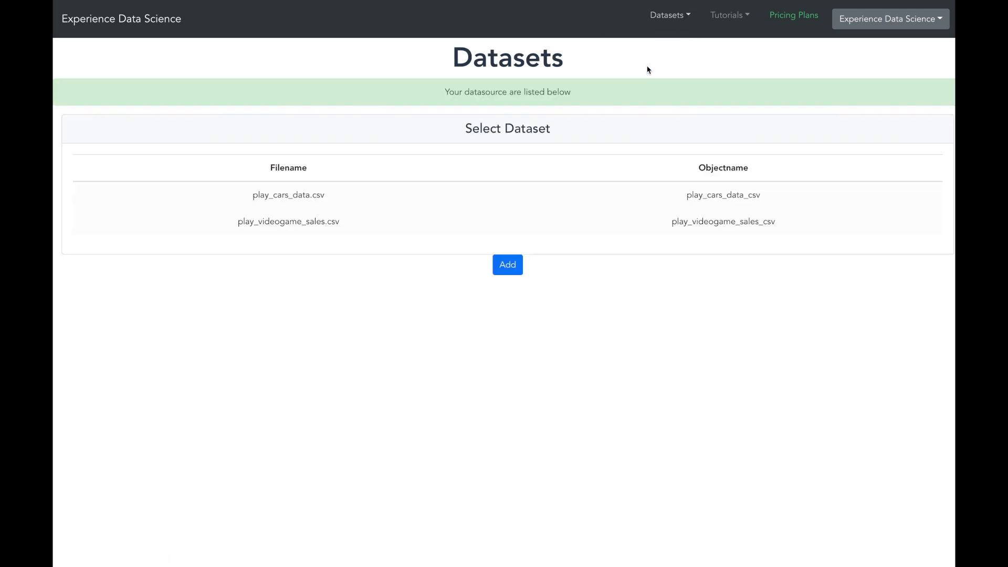
click(248, 191)
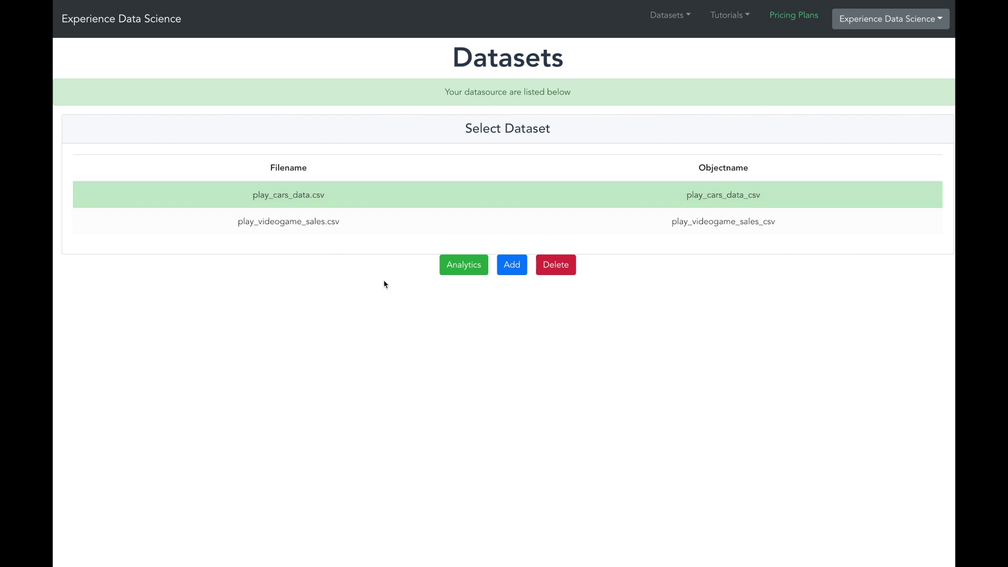
click(456, 265)
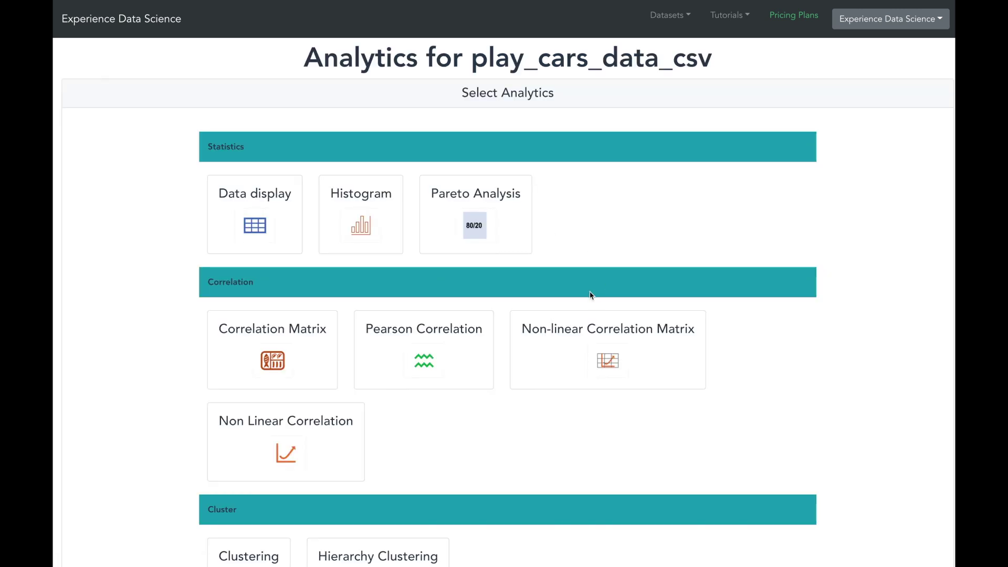
- Run a sharable non-linear correlation matrix on all columns from id to price, and expand the chart
click(618, 371)
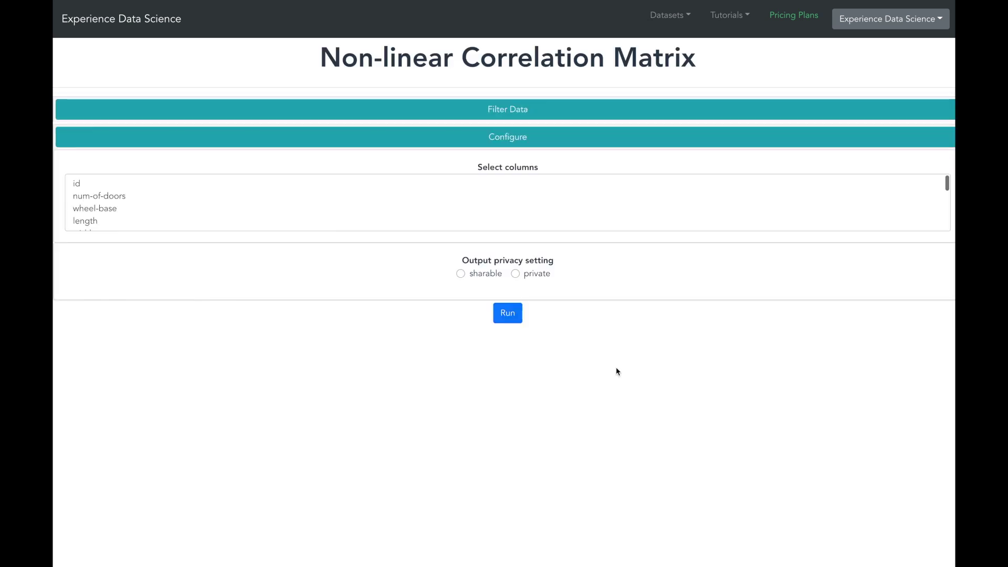
click(134, 183)
scroll(134, 183, down, 5)
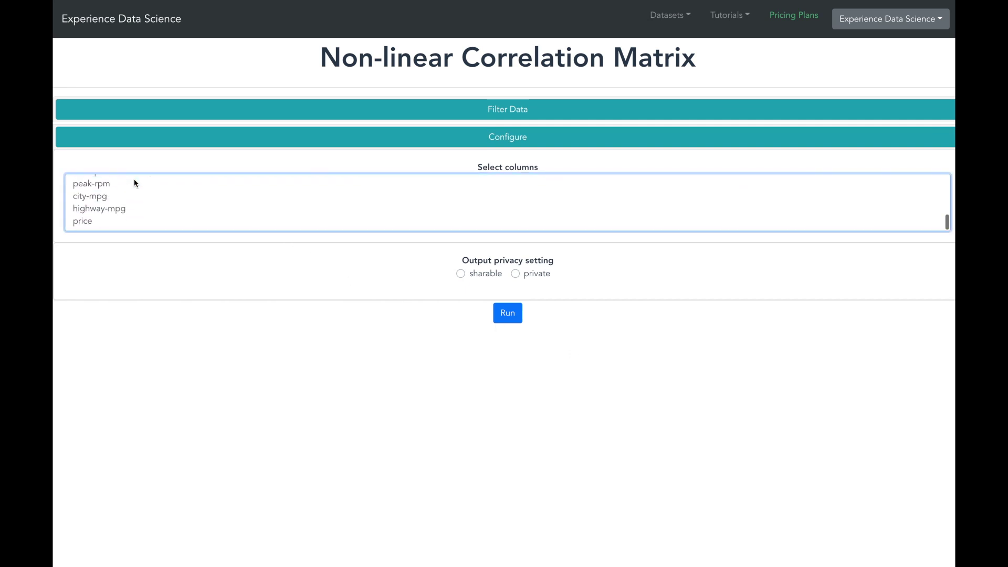
shift+click(87, 221)
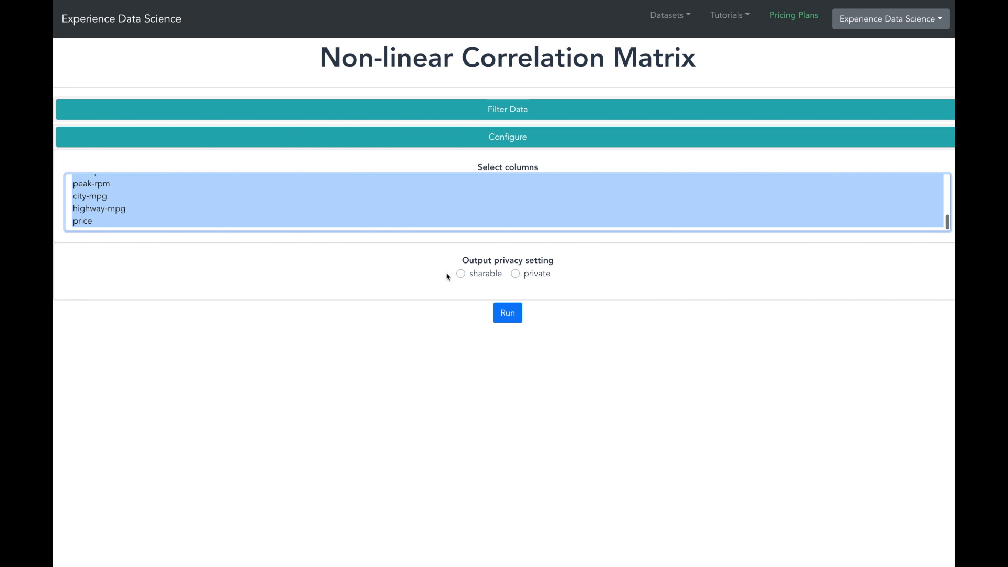
click(460, 274)
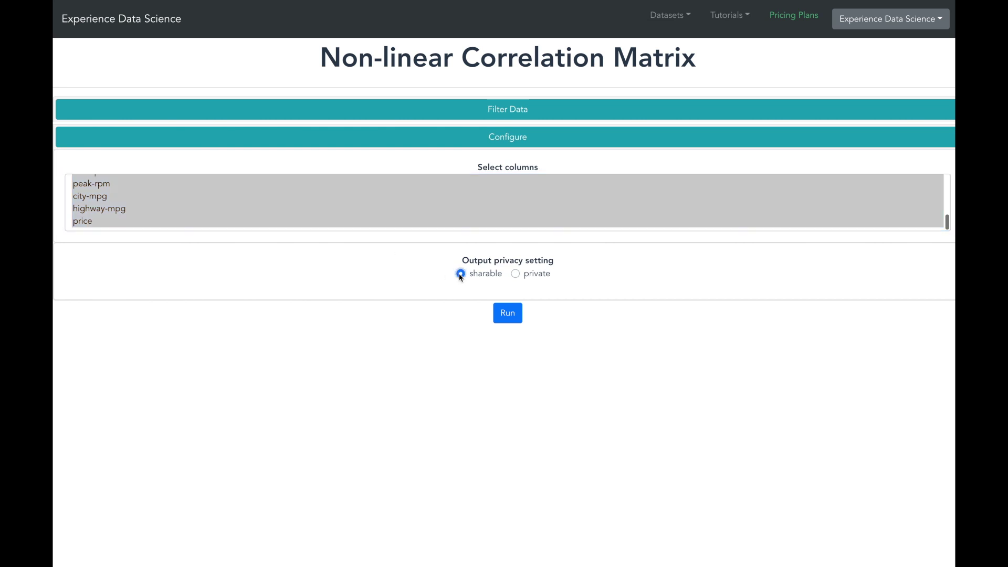
click(501, 315)
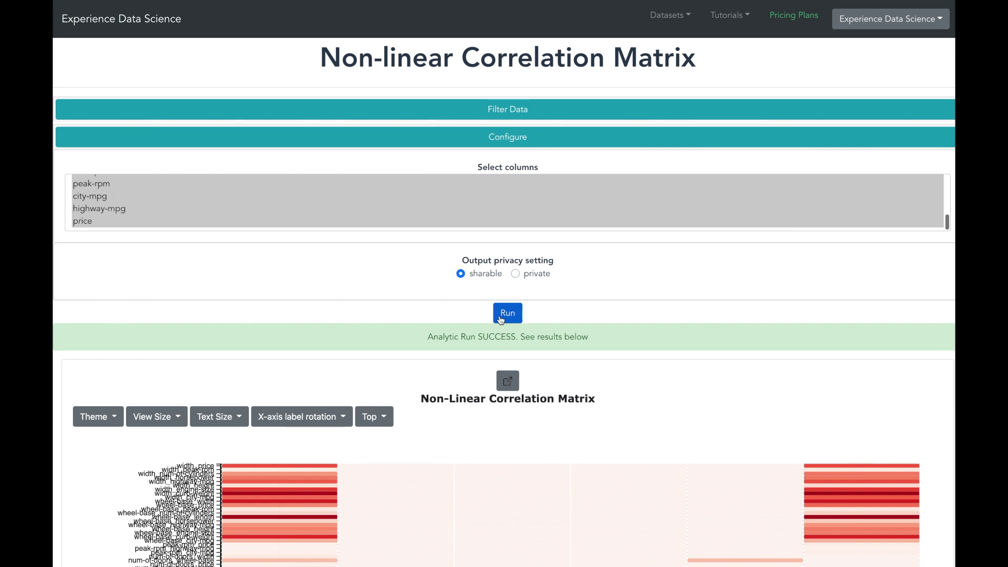
scroll(649, 345, down, 1)
scroll(649, 344, down, 1)
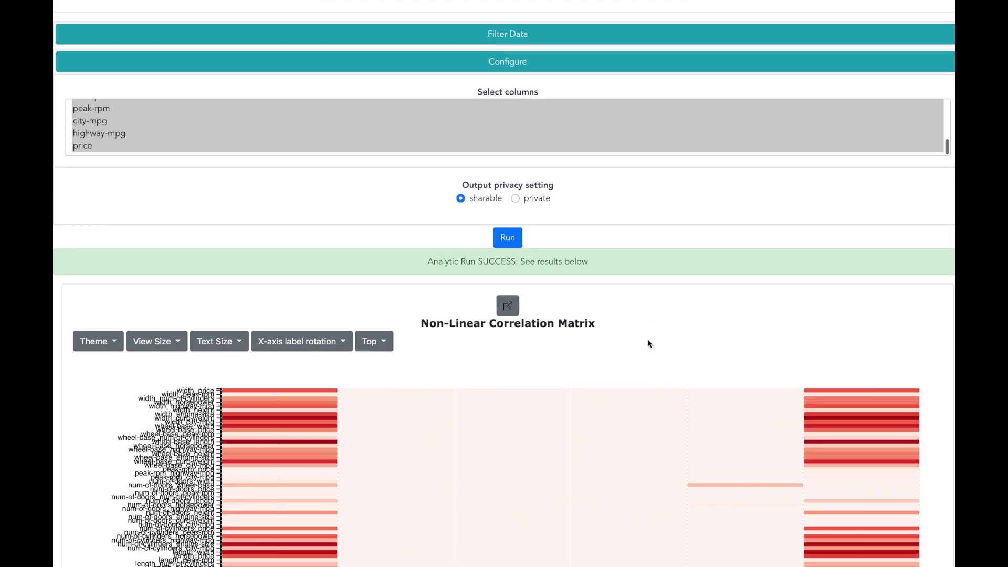
scroll(649, 344, down, 1)
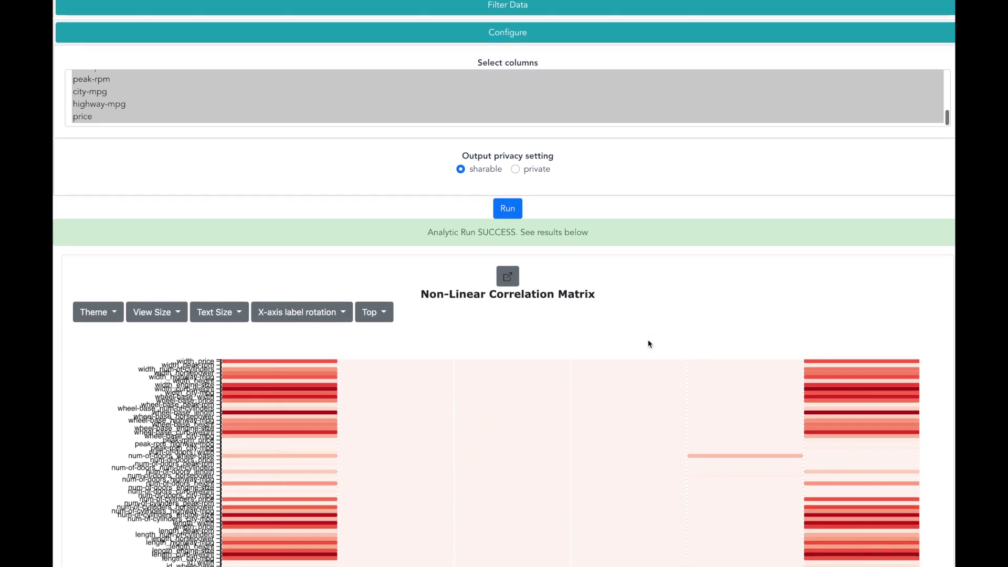
click(507, 276)
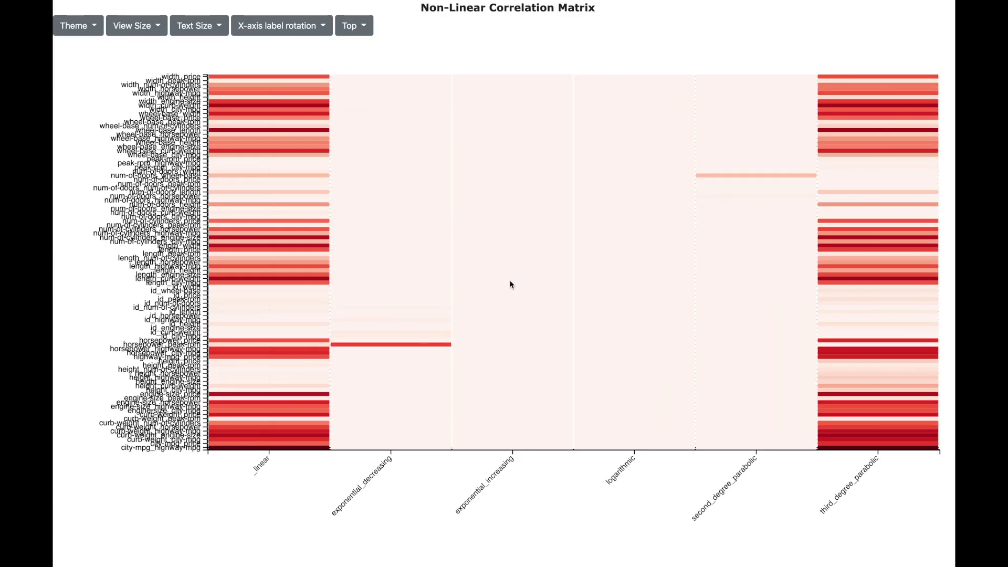
- Limit the cars matrix to Top 50 and apply the Dark Reds theme
click(362, 26)
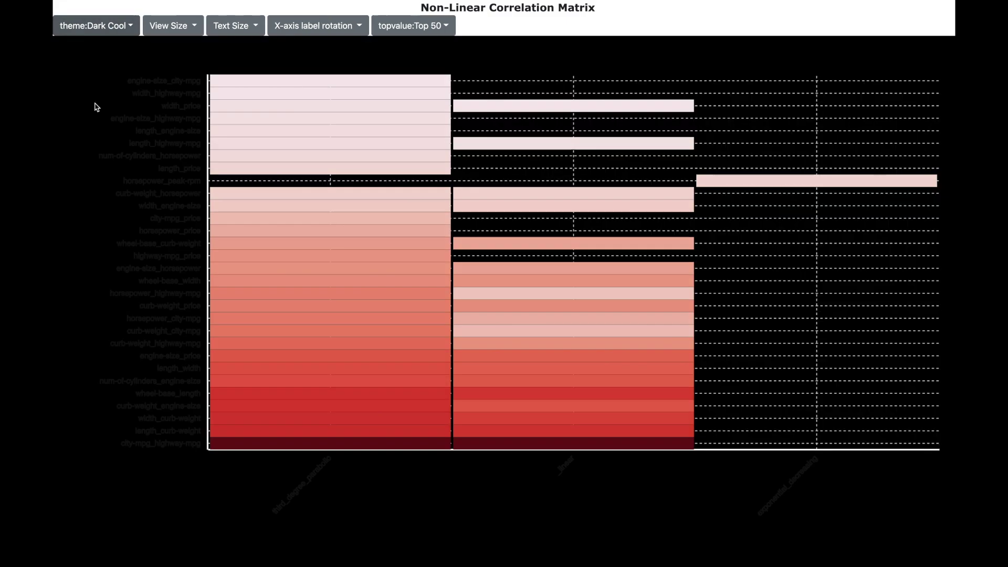
click(95, 26)
click(87, 132)
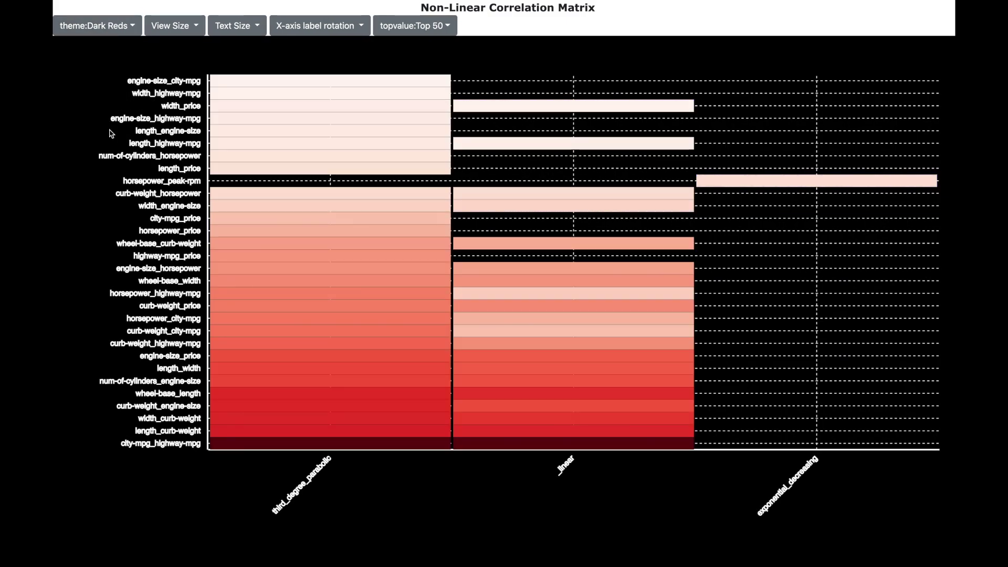